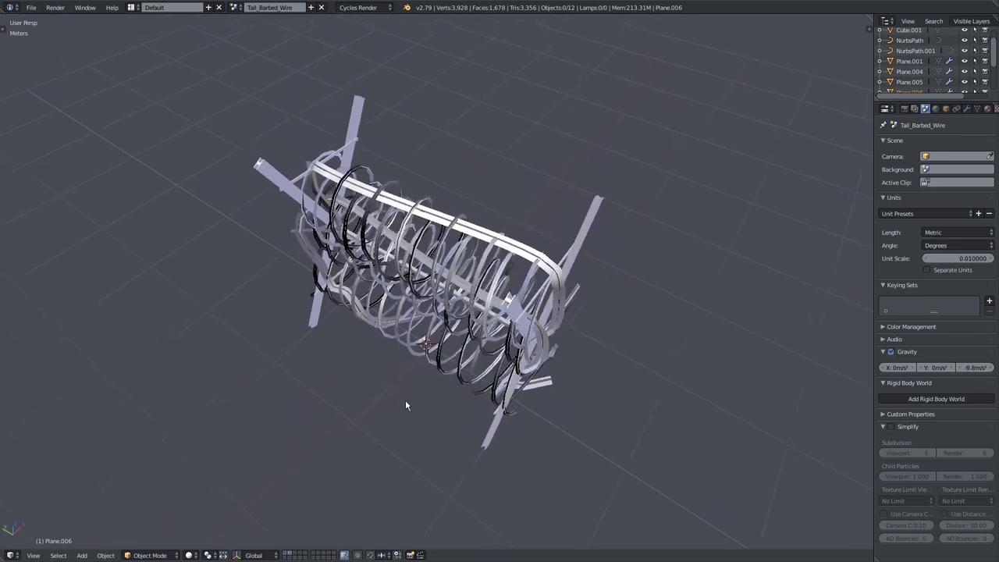
Step: Inspect the barbed-wire fence from several angles, selecting Cube and framing Cube.001
middle_drag(460, 334, 484, 355)
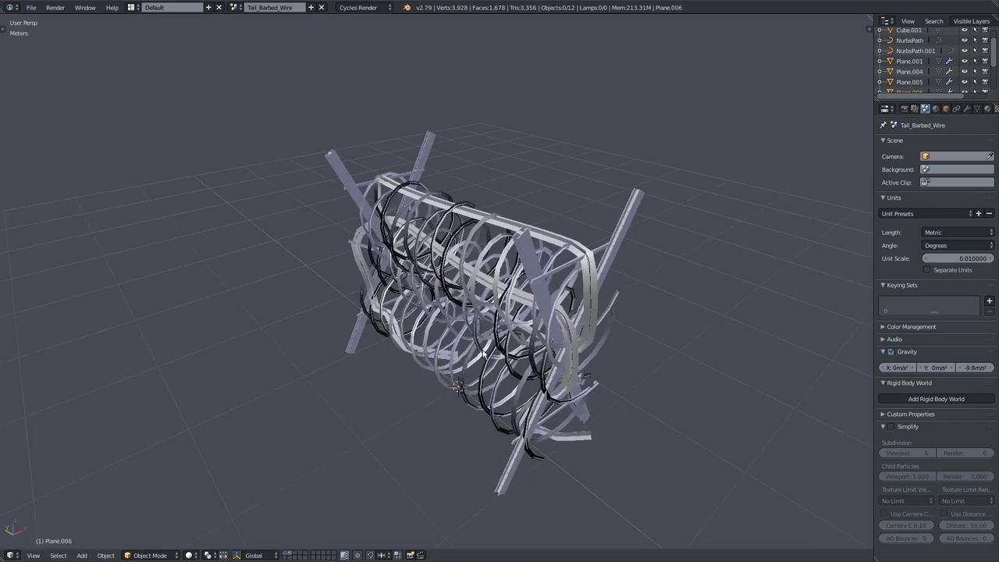
right_click(528, 262)
middle_drag(528, 261, 533, 201)
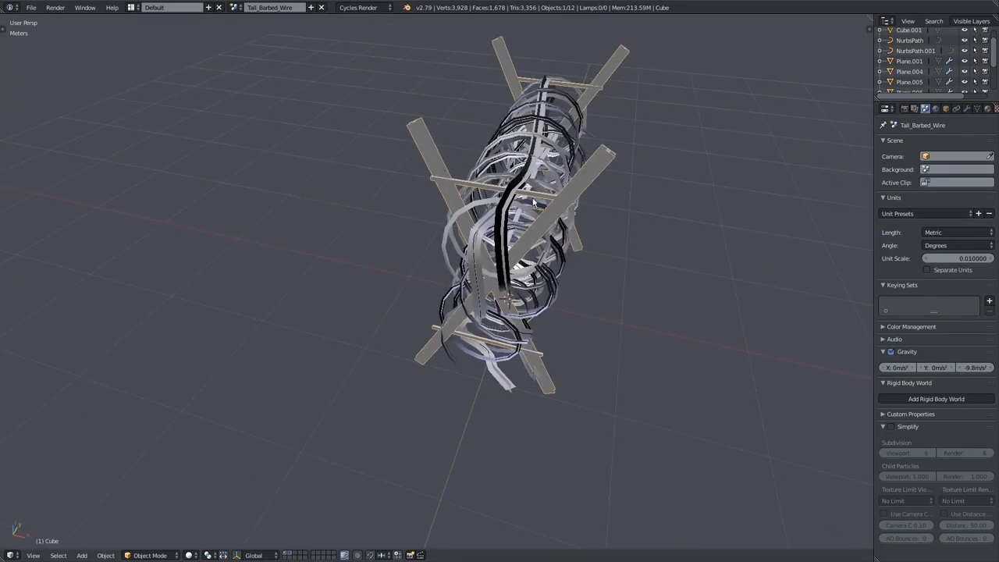
middle_drag(457, 202, 333, 173)
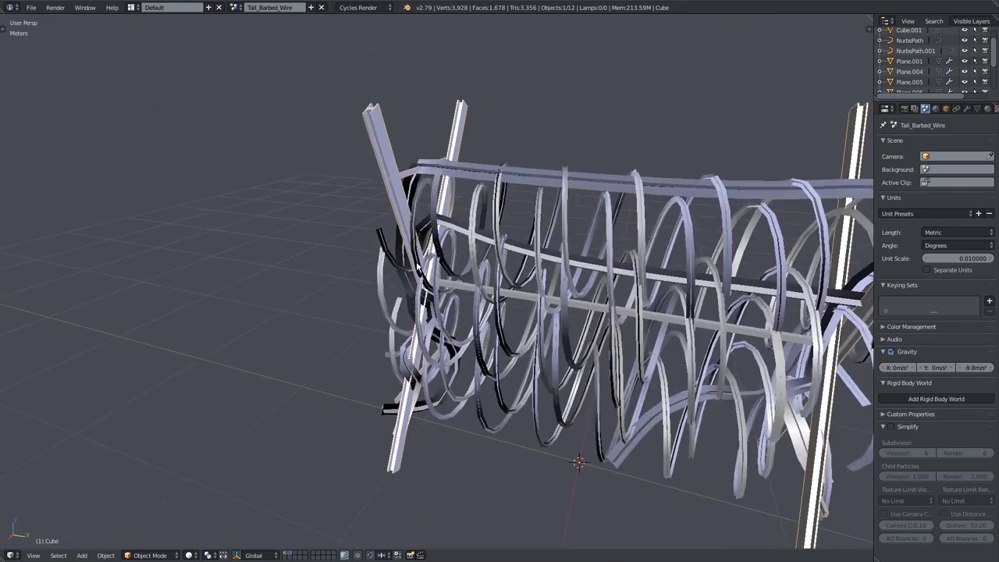
scroll(500, 311, up, 4)
right_click(500, 294)
key(KP_Decimal)
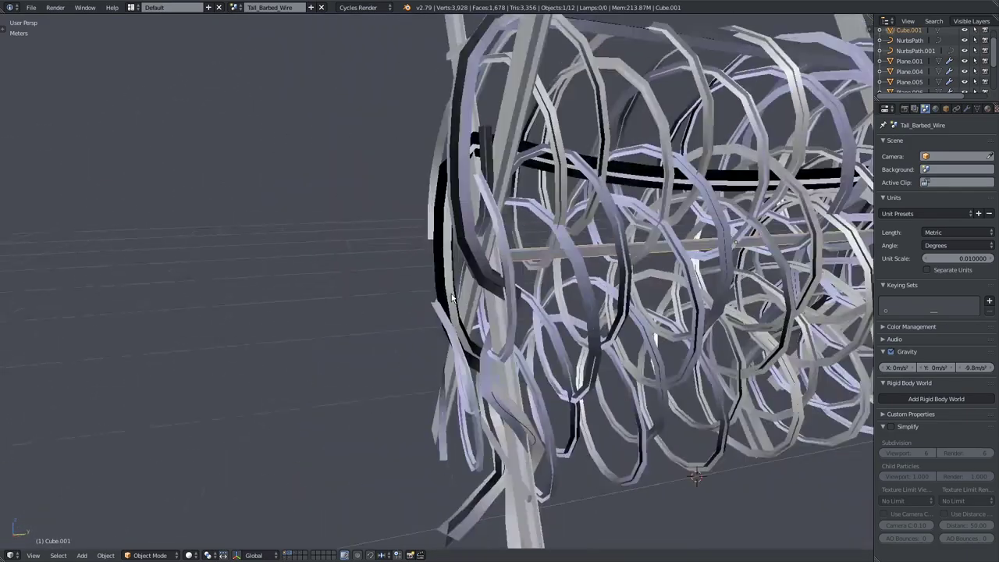
shift+middle_drag(484, 254, 458, 337)
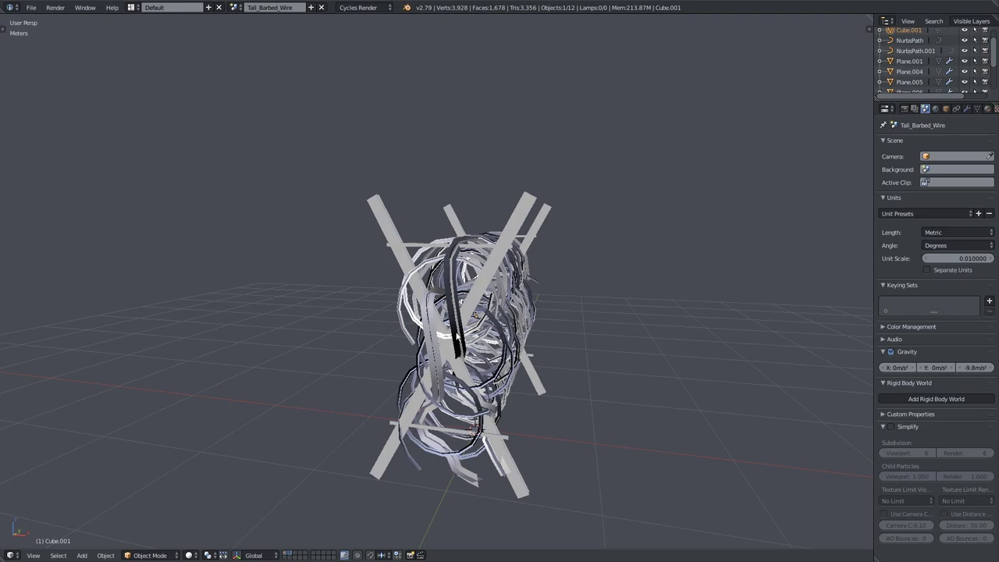
middle_drag(456, 335, 202, 203)
Step: Select the Plane.004 wire strip and enter Edit Mode with all its vertices selected
right_click(437, 199)
key(Tab)
key(a)
Step: Switch the viewport shading to Material to reveal the barbed-wire texture
mouse_move(411, 247)
middle_down()
mouse_move(310, 225)
mouse_move(266, 229)
mouse_move(417, 213)
mouse_move(428, 270)
mouse_move(510, 281)
middle_up()
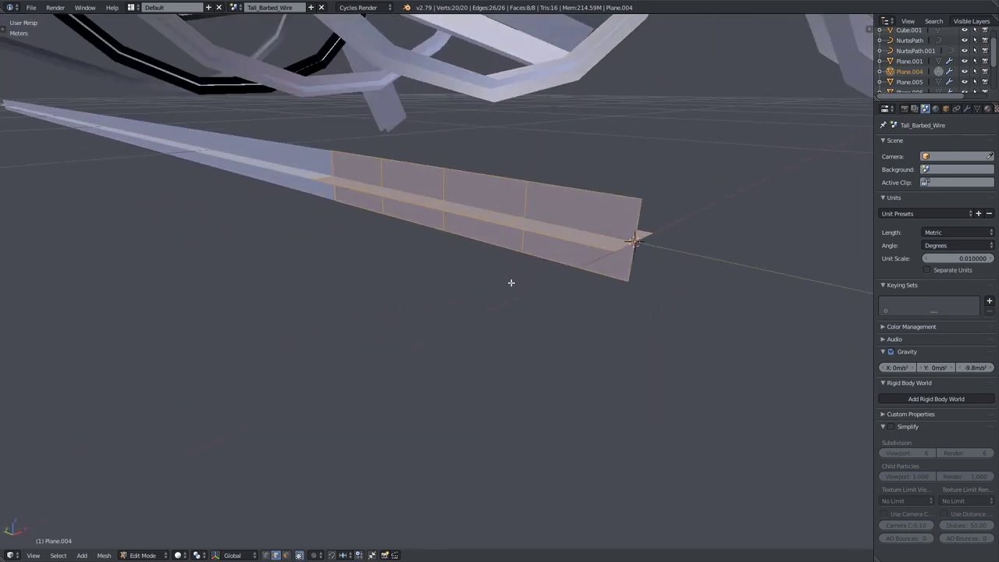
click(178, 554)
click(197, 497)
Step: Inspect the textured wire strip from several angles, then return to Object Mode
mouse_move(273, 435)
middle_down()
mouse_move(468, 292)
mouse_move(401, 335)
mouse_move(419, 349)
mouse_move(430, 341)
middle_up()
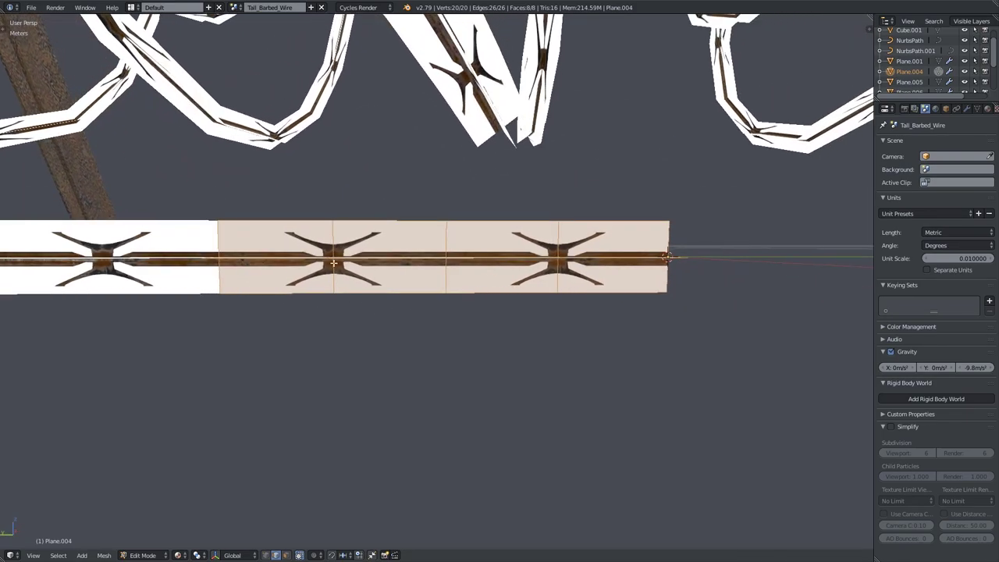
middle_drag(393, 275, 467, 328)
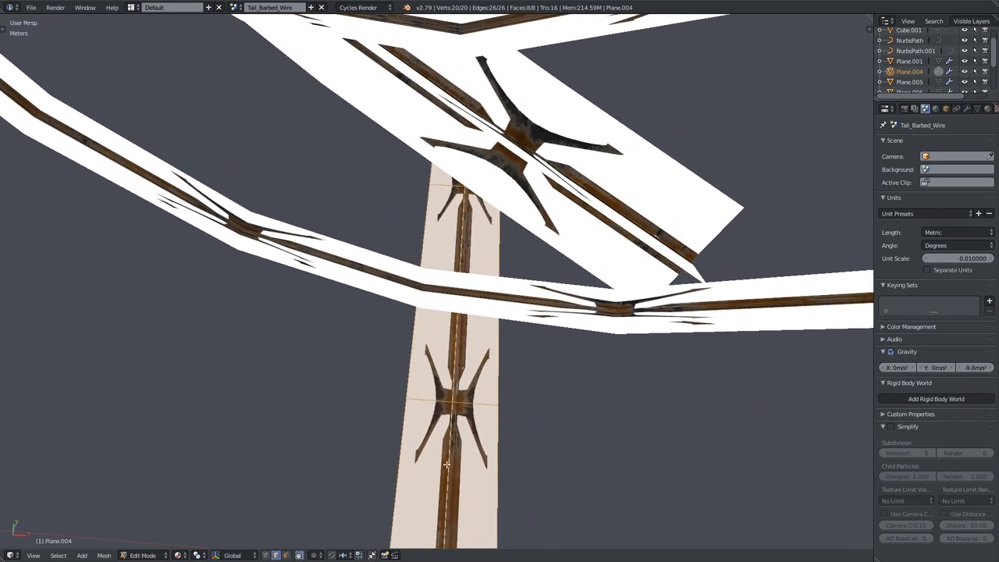
middle_drag(430, 447, 449, 351)
scroll(309, 307, up, 3)
scroll(508, 309, down, 2)
scroll(491, 288, down, 3)
key(Tab)
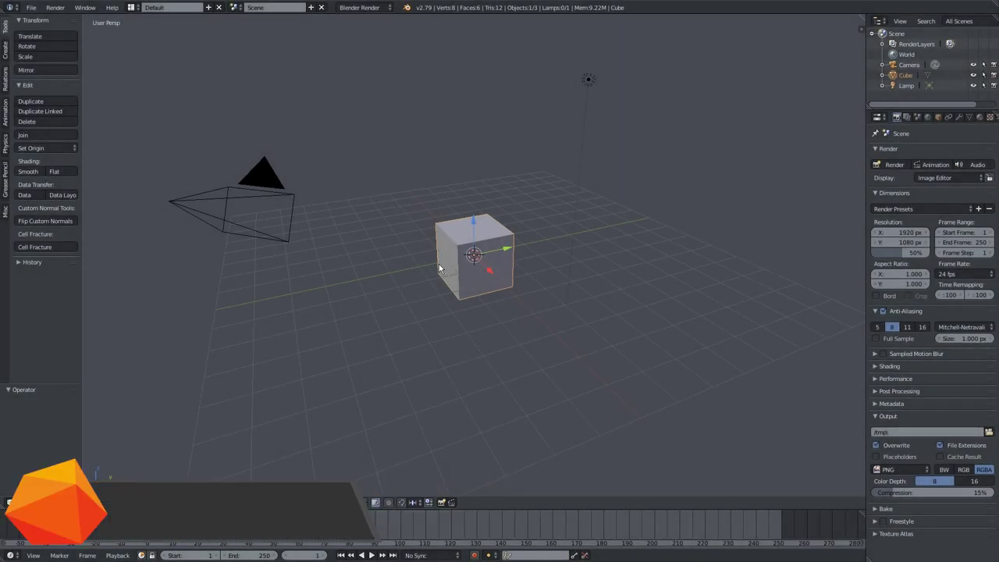
Step: Delete the default cube, camera and lamp from the new scene
middle_drag(393, 286, 401, 290)
key(a)
key(a)
key(x)
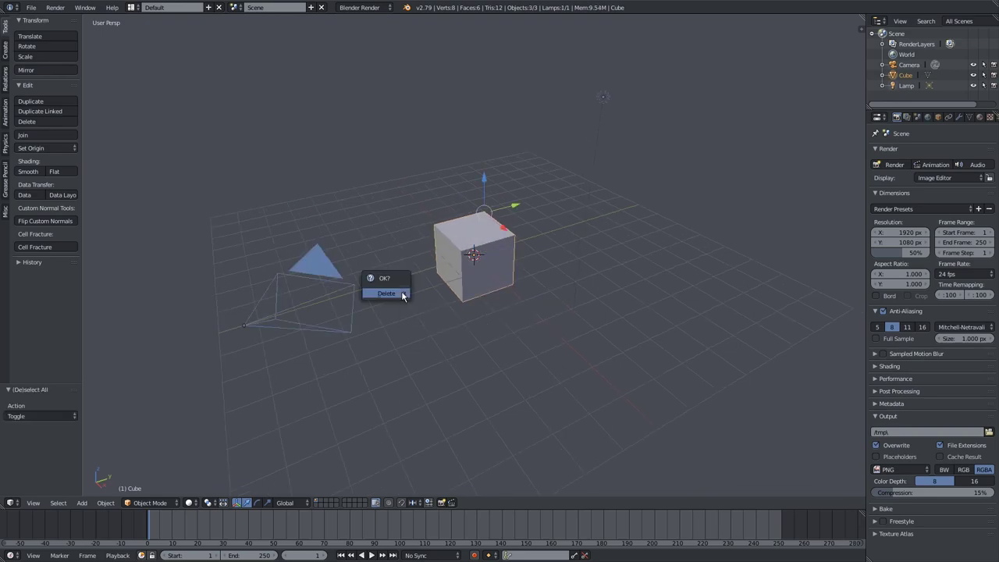
click(401, 293)
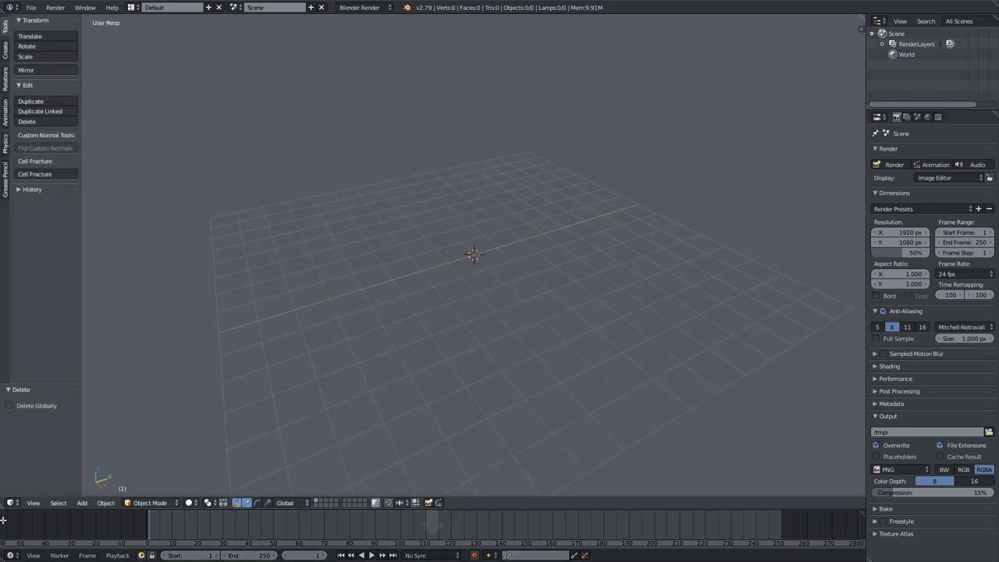
Step: Join the timeline into the 3D view so the viewport fills the window
drag(3, 535, 65, 510)
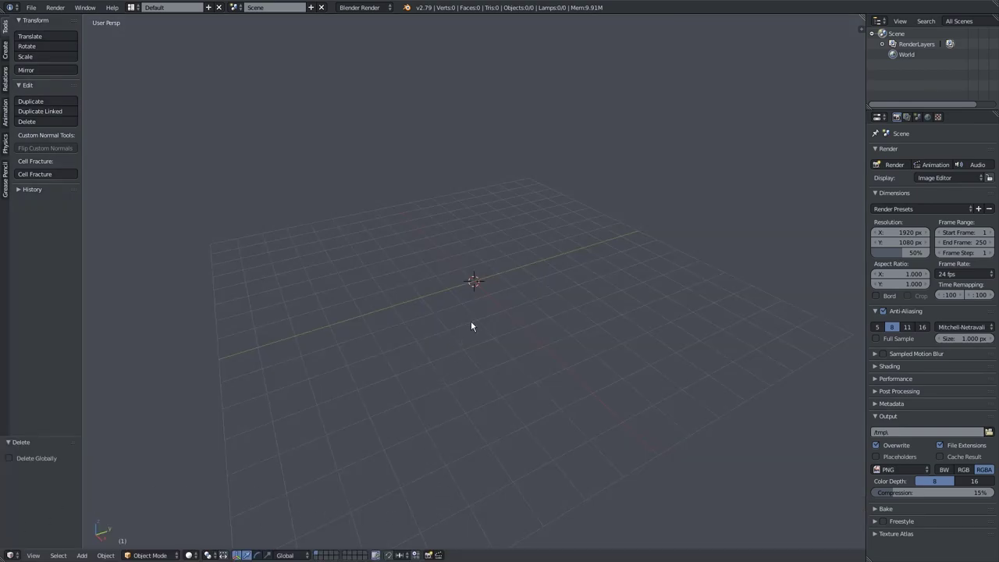
middle_drag(473, 322, 483, 328)
middle_drag(475, 333, 472, 336)
Step: Set the scene's unit preset to Centimeters in the Scene properties
click(921, 117)
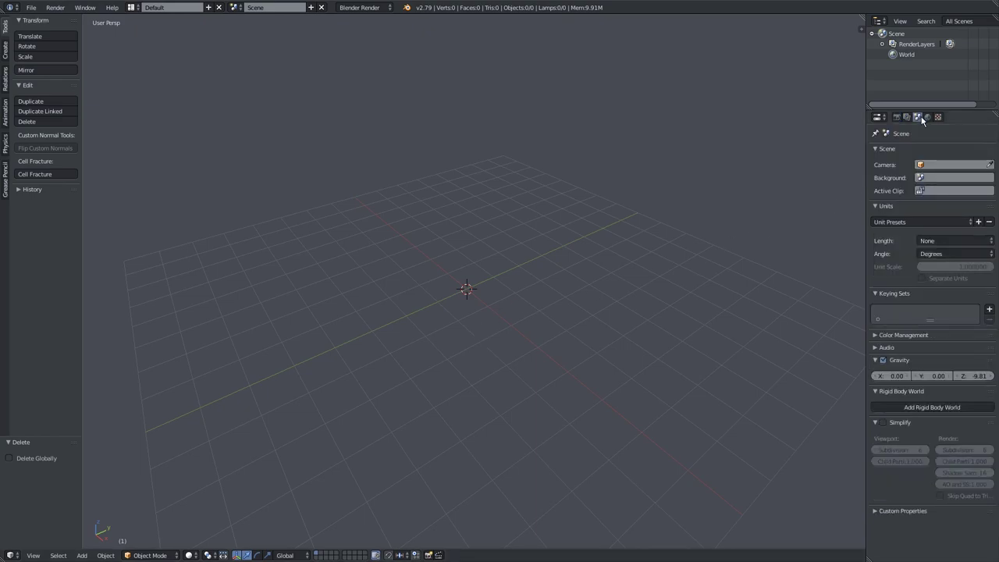
click(905, 220)
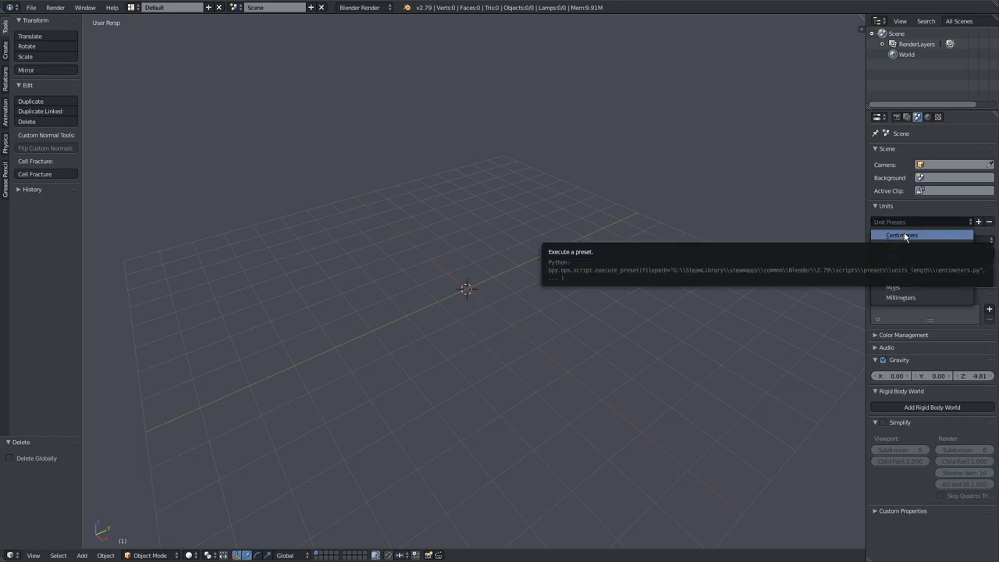
click(905, 236)
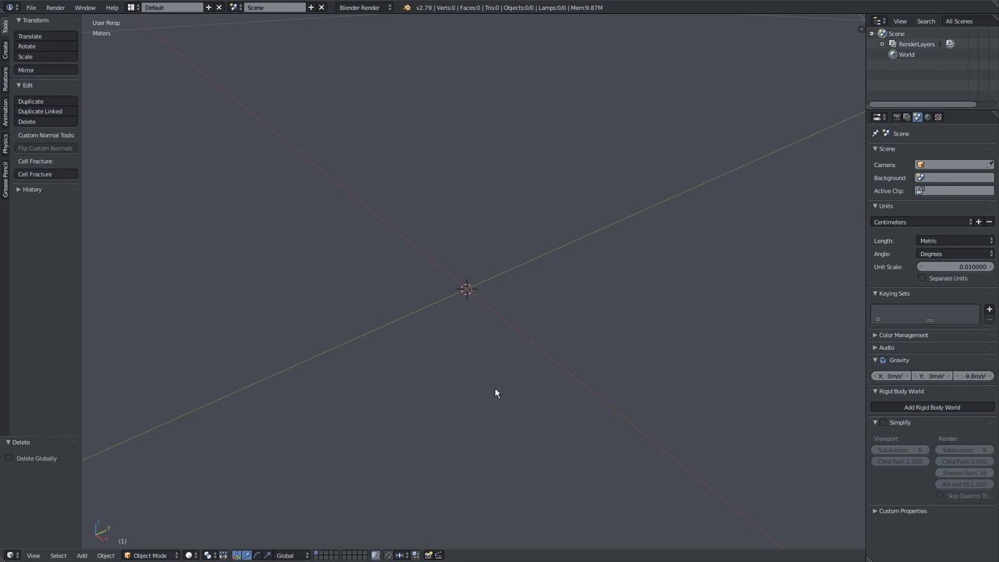
Step: Tilt the view up from the grid and show the viewport's N-panel sidebar
scroll(473, 299, down, 5)
middle_drag(471, 295, 450, 334)
key(n)
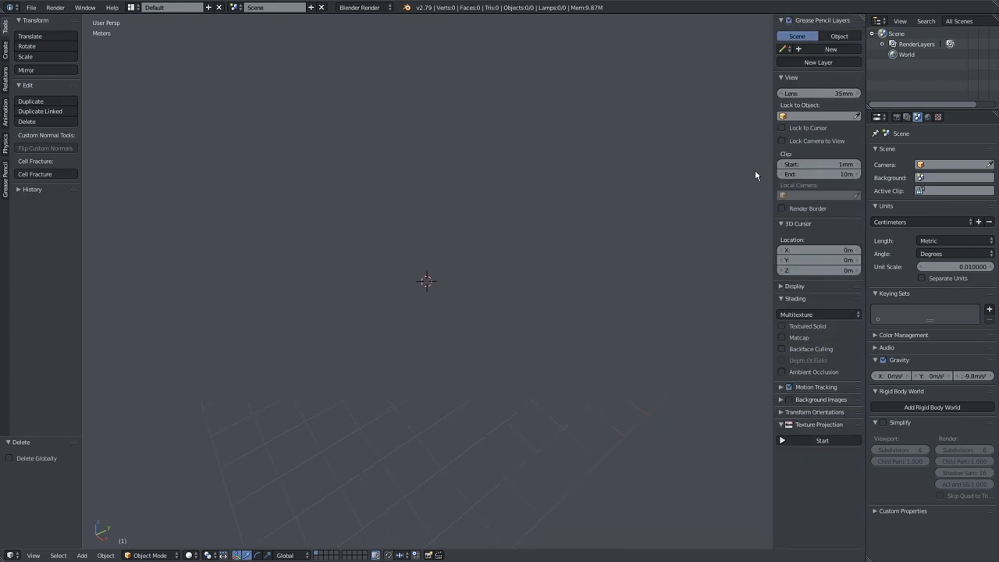
Step: Set the view's Clip End to 1km
click(816, 174)
text(100000)
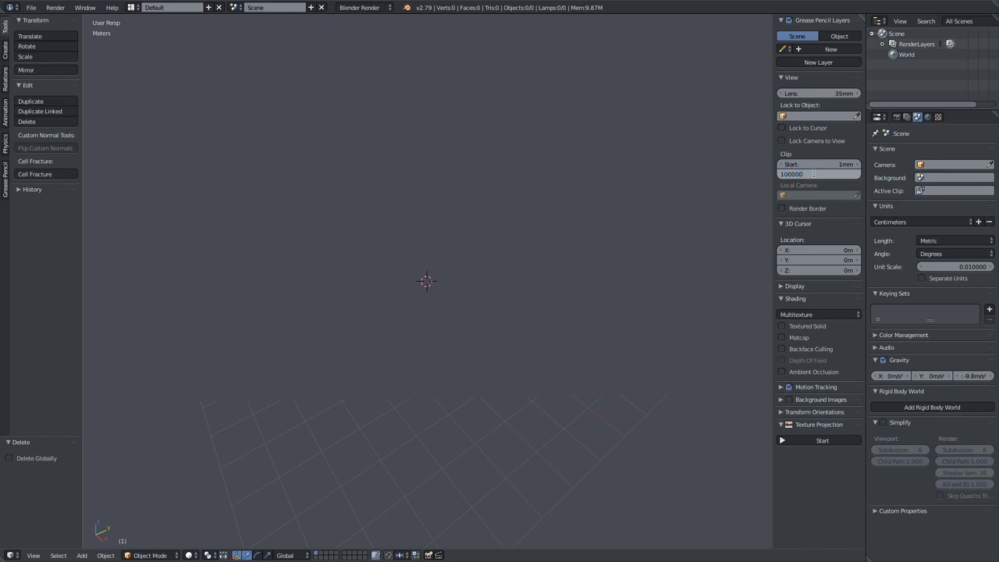
key(Return)
Step: Orbit around the origin, snap to front view, then look down on the extended grid
scroll(368, 254, up, 3)
scroll(368, 252, up, 2)
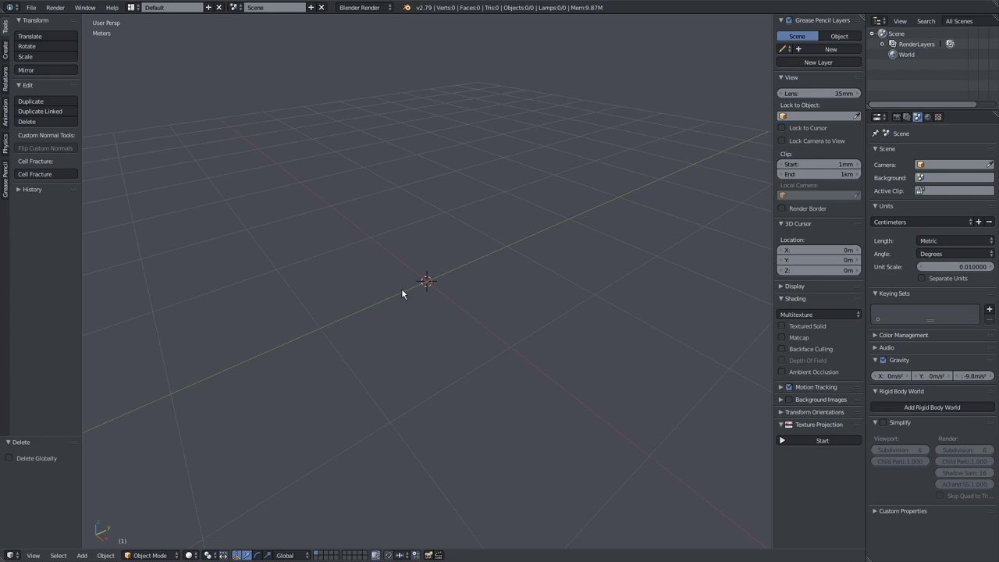
middle_drag(423, 285, 396, 329)
middle_drag(446, 306, 239, 276)
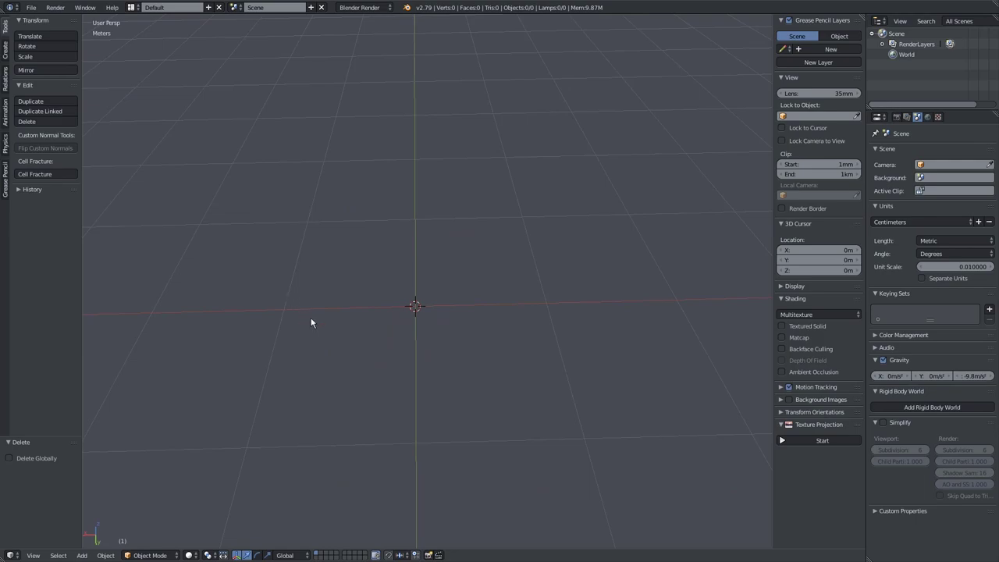
middle_drag(412, 316, 380, 299)
key(KP_1)
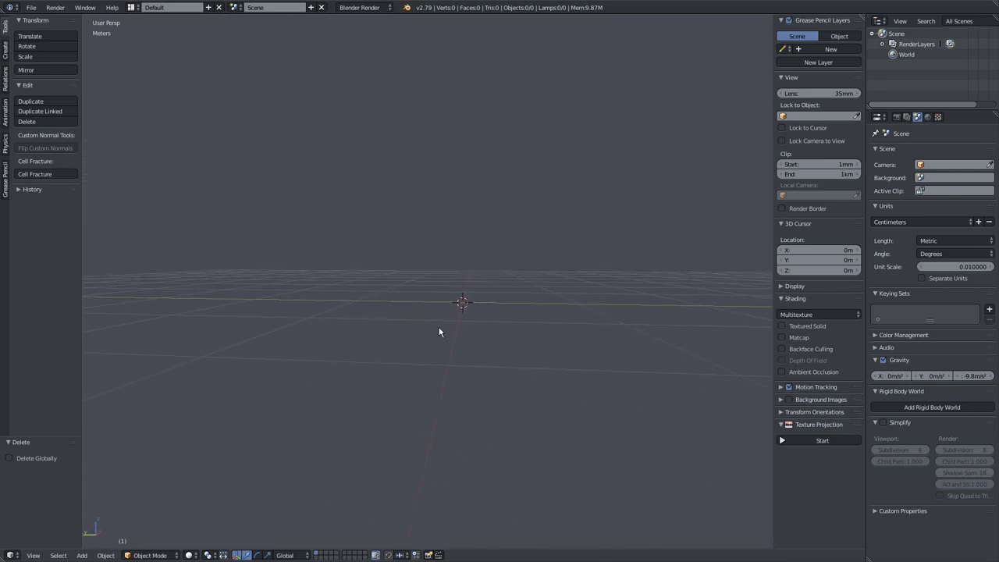
middle_drag(479, 232, 446, 317)
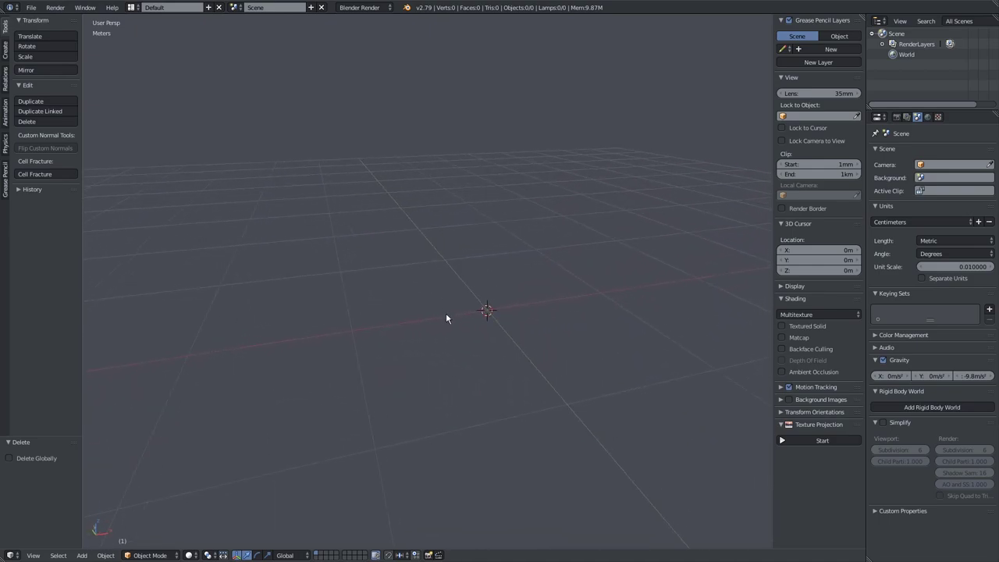
Step: Add a mesh cube to the empty scene
key(shift+a)
mouse_move(447, 315)
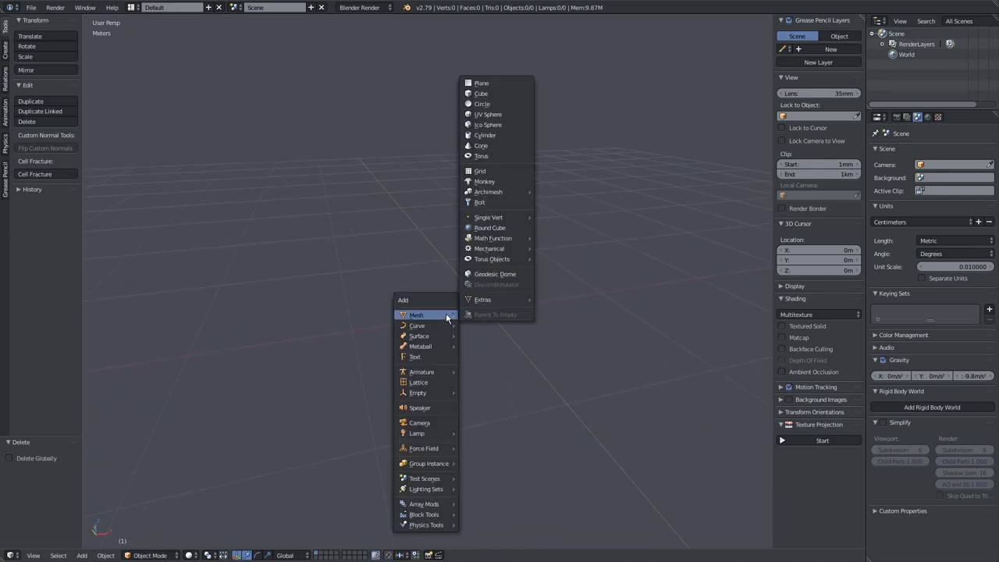
click(482, 93)
scroll(459, 373, down, 5)
middle_drag(458, 373, 480, 370)
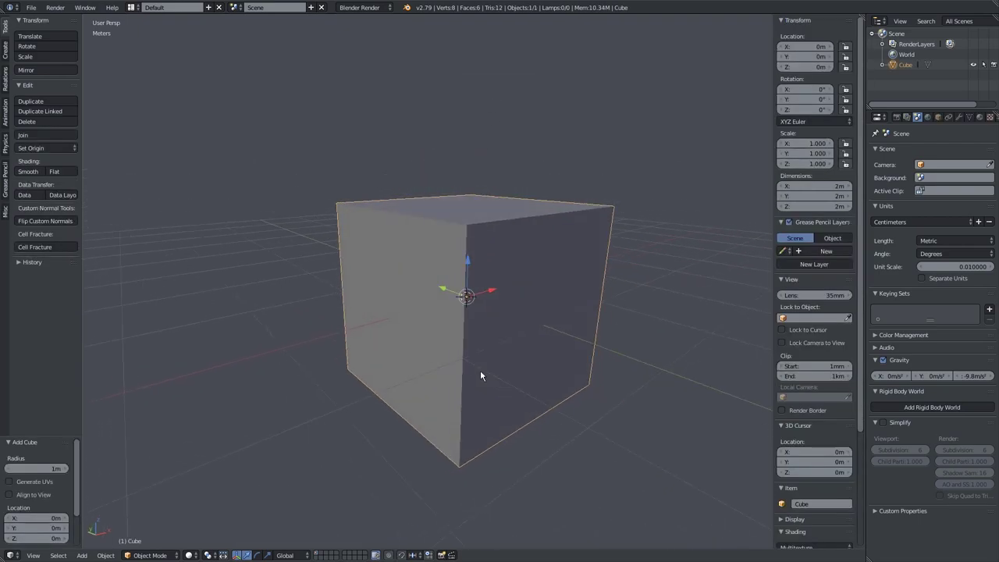
Step: Move the cube 1m up along the Z axis
key(g)
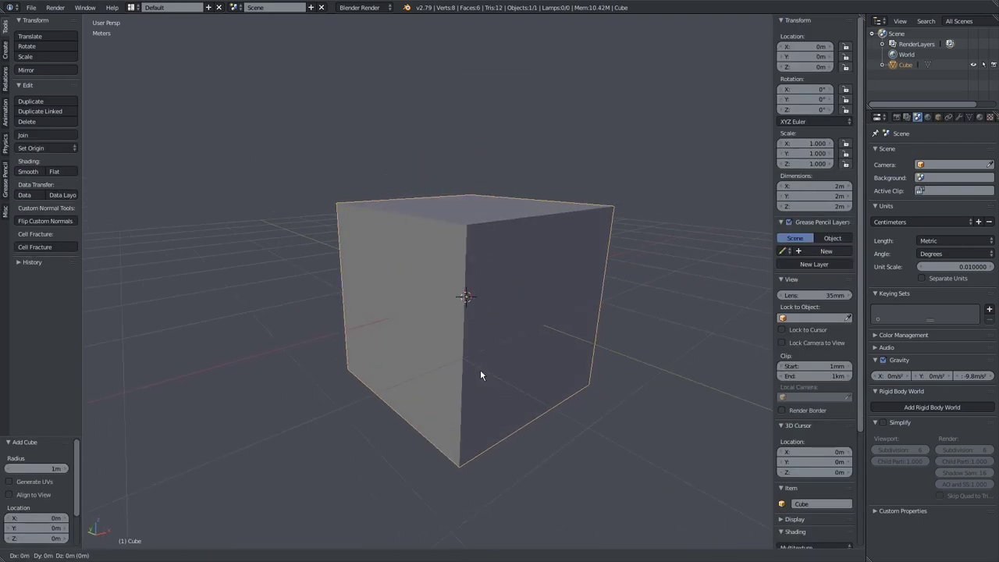
key(z)
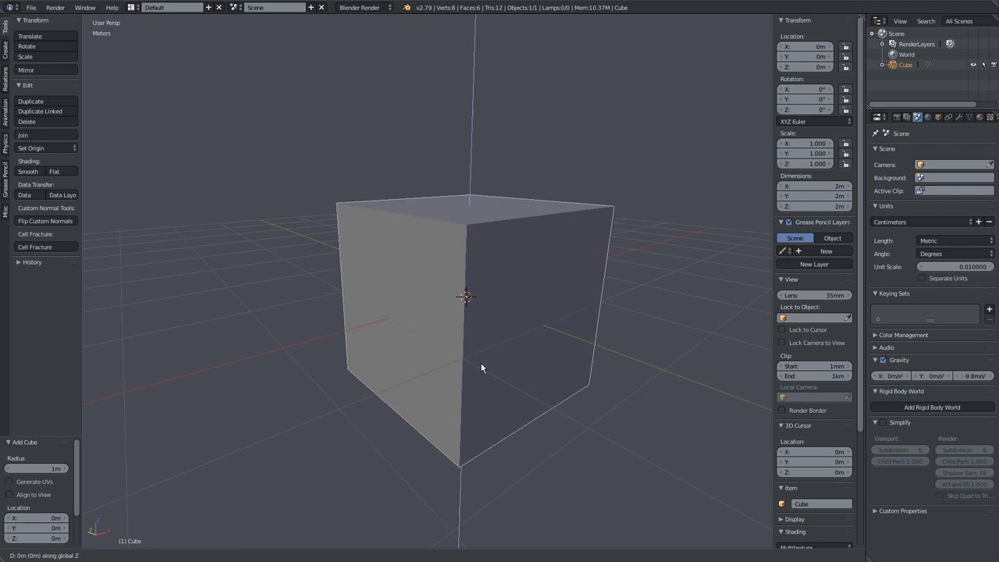
ctrl+click(470, 302)
middle_drag(477, 302, 474, 267)
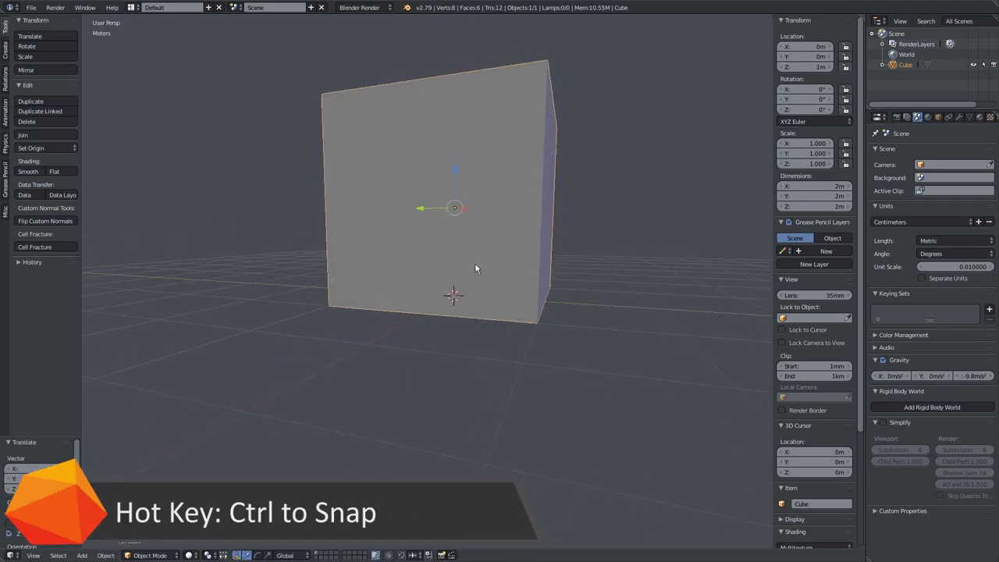
middle_drag(465, 215, 417, 283)
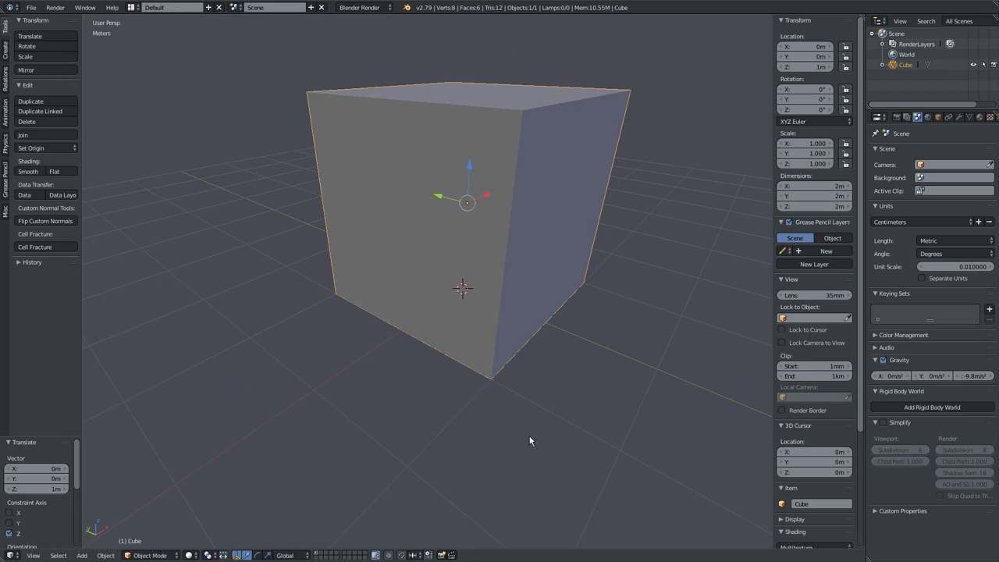
Step: Scale the cube uniformly to 0.169, about 33.7cm per side, and hide the transform widget
key(s)
click(491, 237)
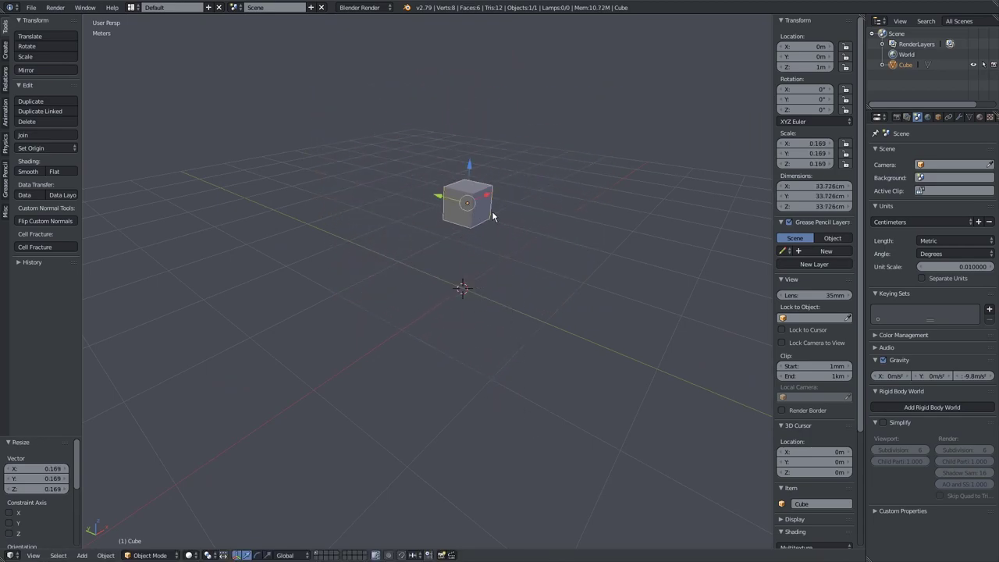
shift+middle_drag(492, 216, 477, 234)
scroll(472, 240, up, 3)
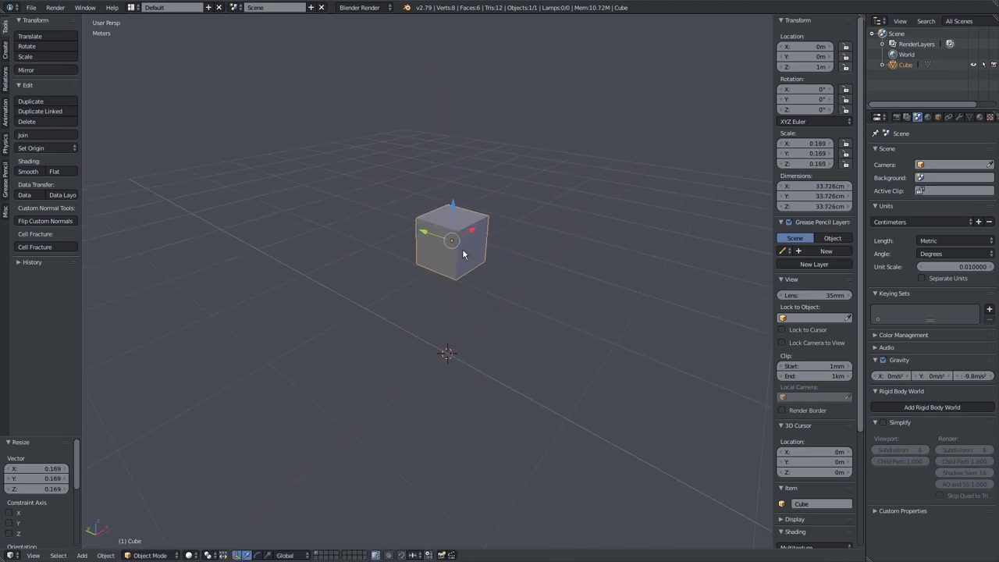
click(236, 554)
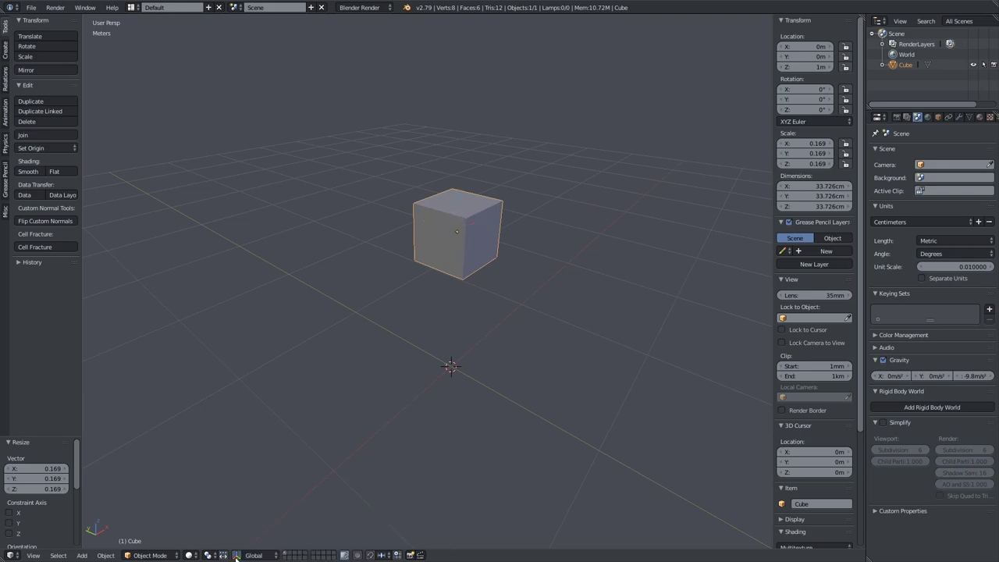
Step: Scale the cube to 0.034 on X and Y only, making a 6.9cm-wide, 33.7cm-tall post
middle_drag(355, 370, 427, 363)
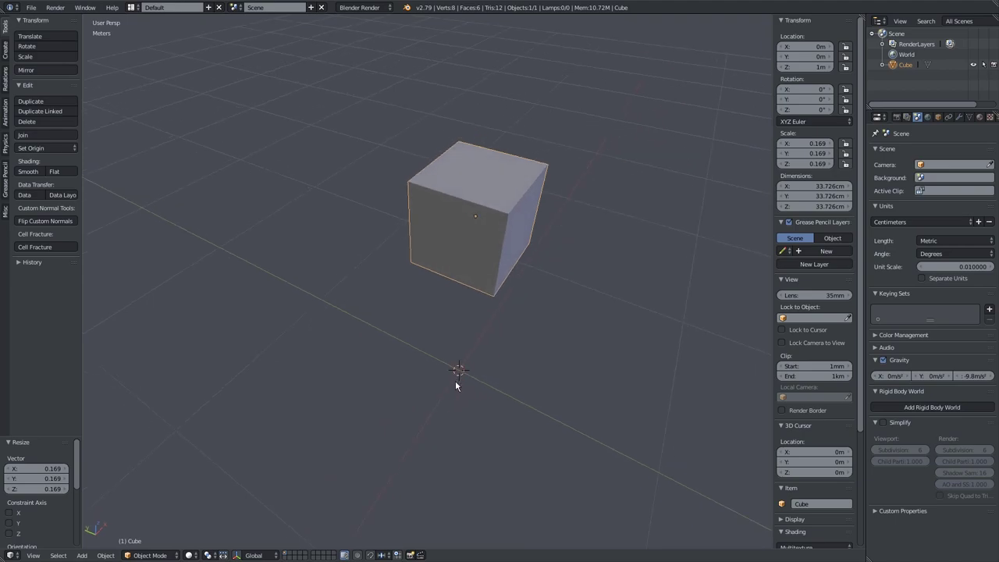
key(s)
key(shift+z)
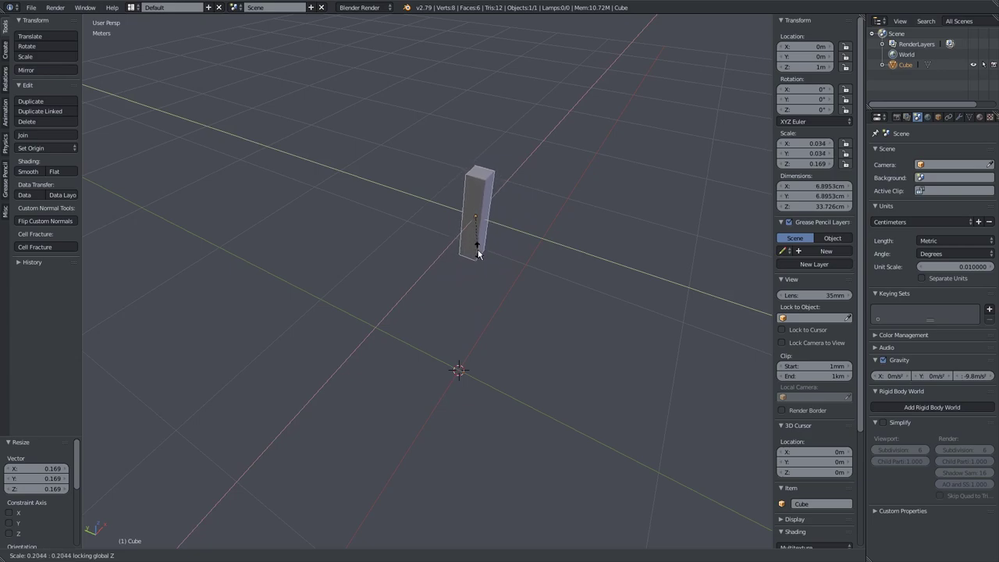
click(477, 253)
middle_drag(477, 253, 408, 360)
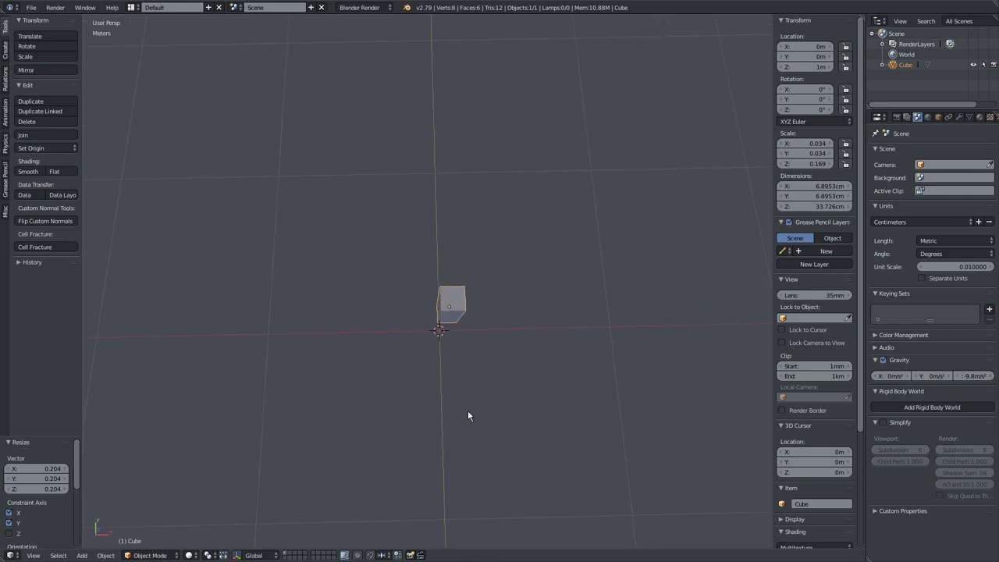